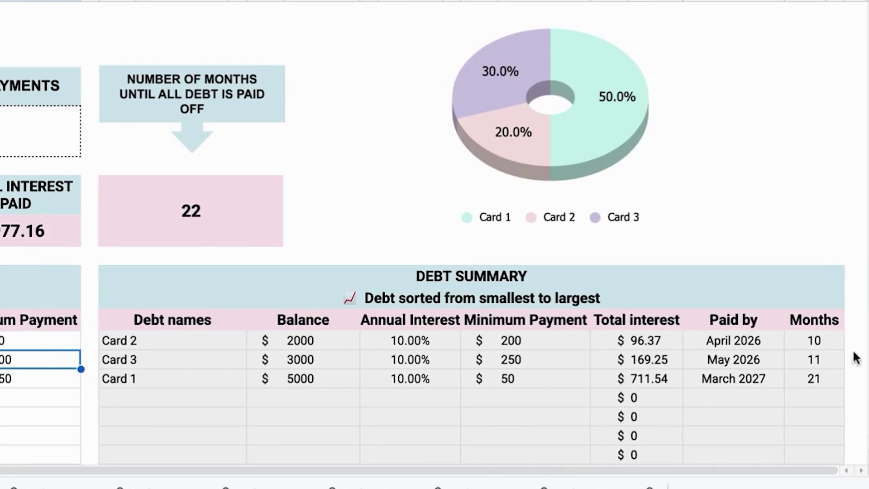
- Review the calculator's June 2025 start date and currency setting
{"action": "left_click", "coordinate": [364, 482]}
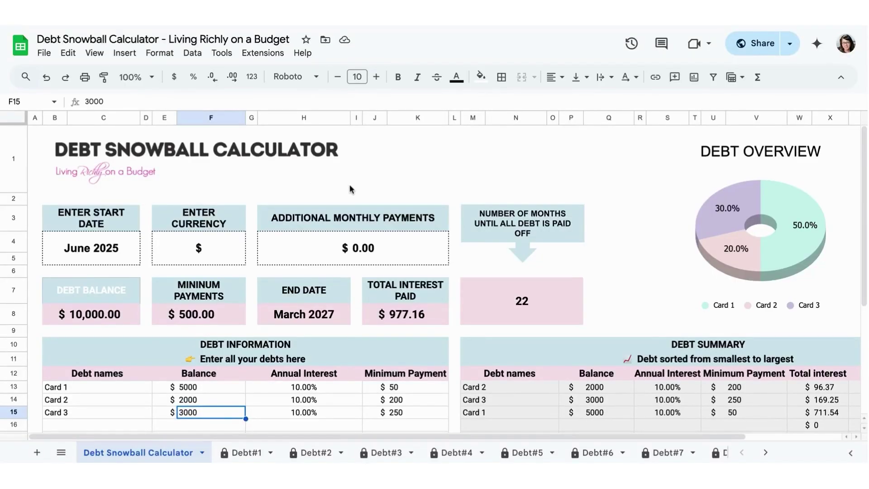
{"action": "scroll", "coordinate": [443, 279], "scroll_direction": "down", "scroll_amount": 2}
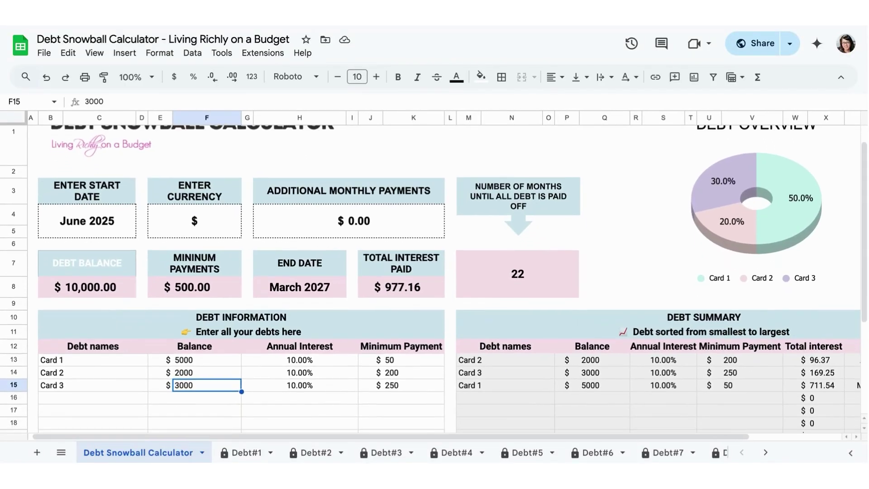
{"action": "scroll", "coordinate": [443, 279], "scroll_direction": "down", "scroll_amount": 1}
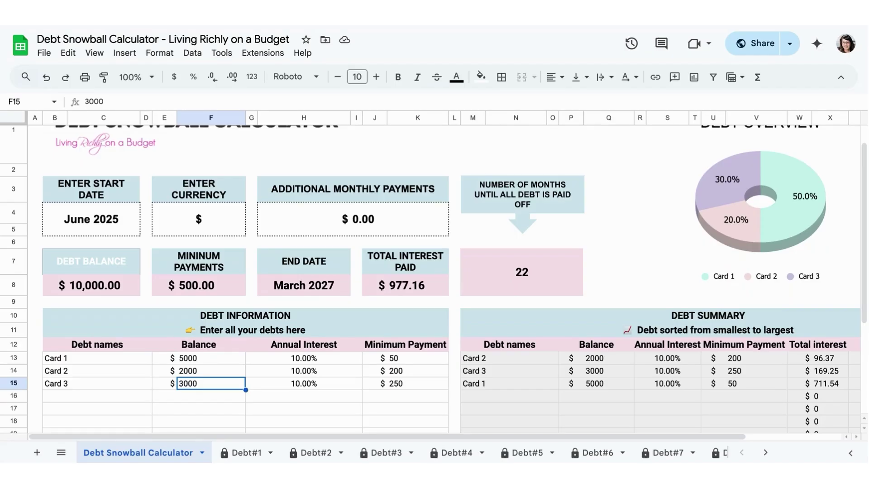
{"action": "scroll", "coordinate": [434, 279], "scroll_direction": "down", "scroll_amount": 3}
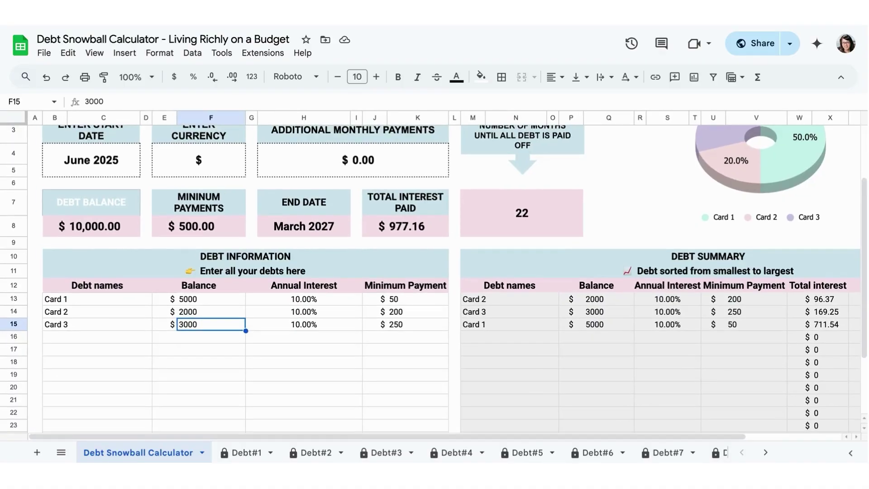
{"action": "scroll", "coordinate": [435, 279], "scroll_direction": "up", "scroll_amount": 2}
{"action": "scroll", "coordinate": [435, 278], "scroll_direction": "up", "scroll_amount": 1}
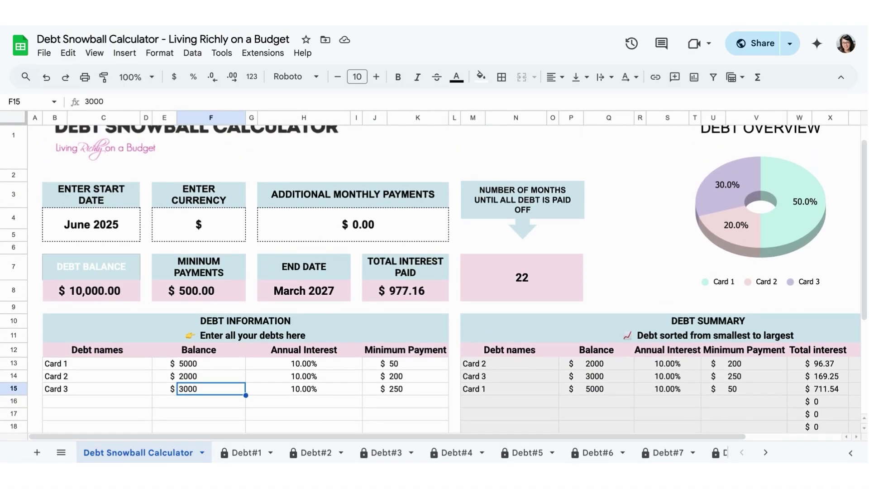
{"action": "scroll", "coordinate": [435, 278], "scroll_direction": "up", "scroll_amount": 1}
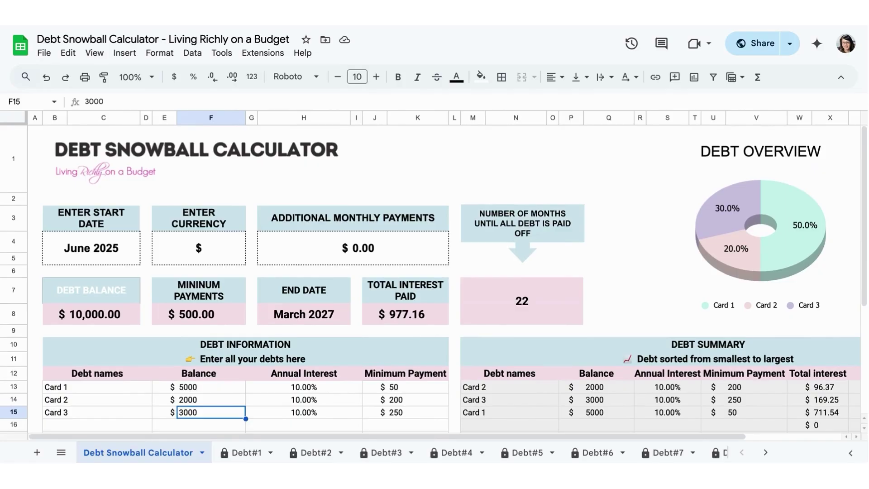
{"action": "scroll", "coordinate": [123, 236], "scroll_direction": "down", "scroll_amount": 1}
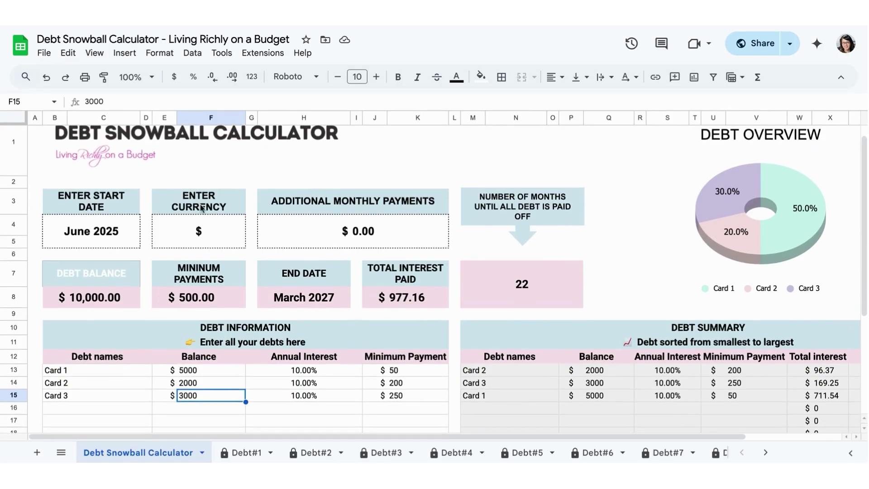
{"action": "left_click", "coordinate": [117, 233]}
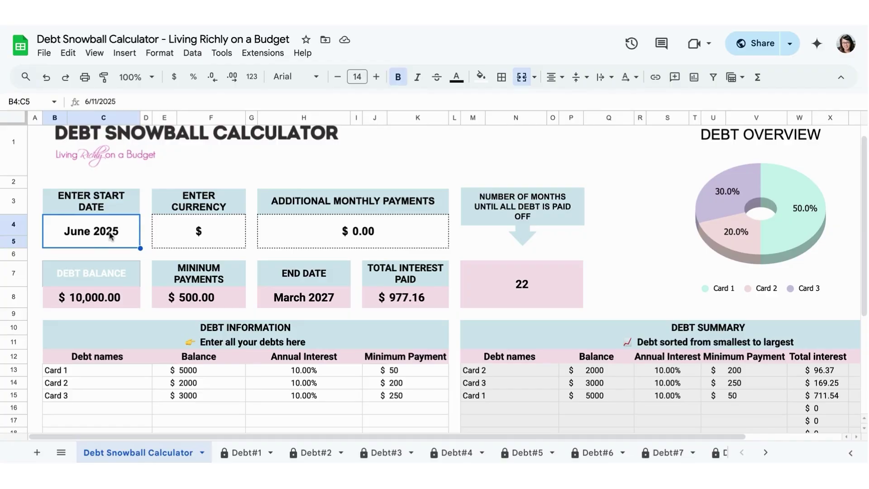
{"action": "double_click", "coordinate": [103, 233]}
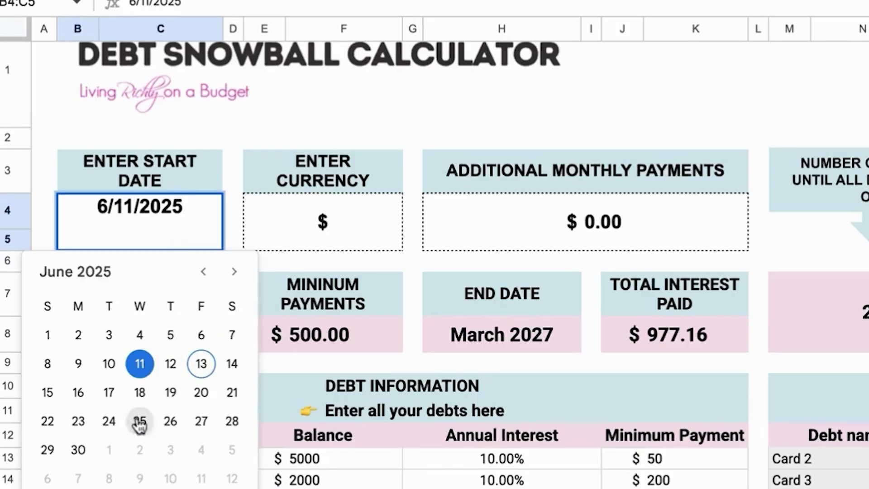
{"action": "left_click", "coordinate": [270, 144]}
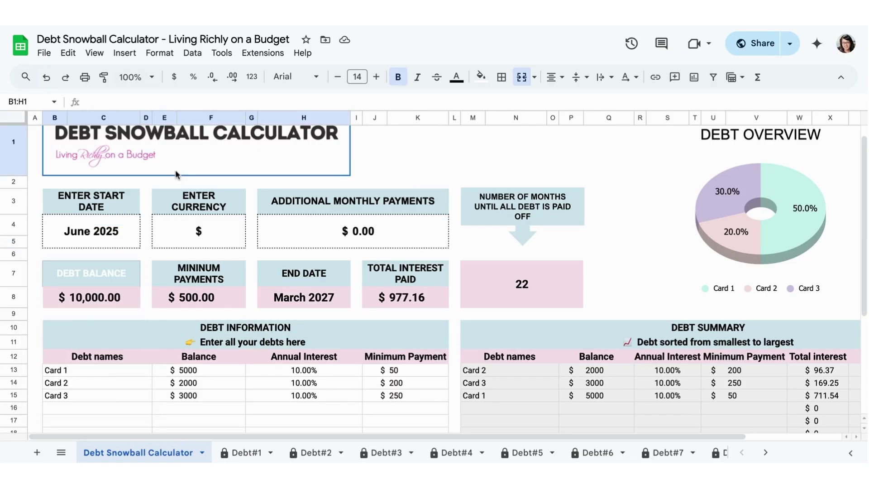
{"action": "left_click", "coordinate": [329, 223]}
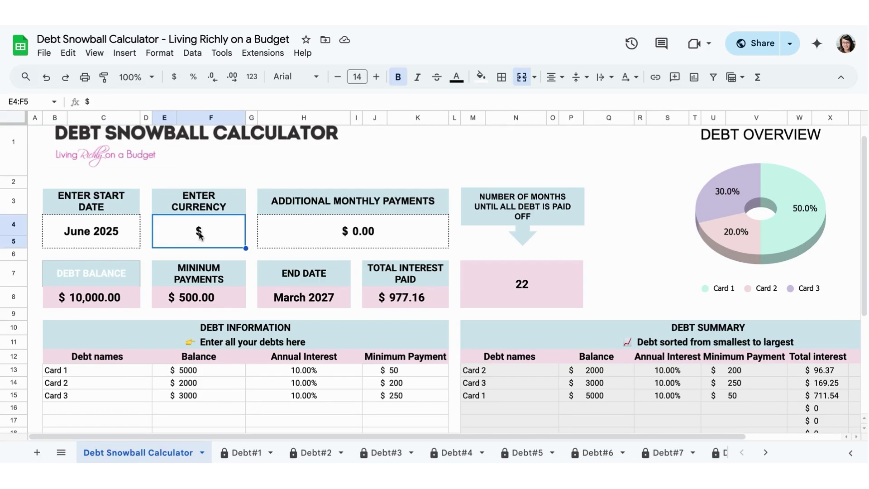
{"action": "scroll", "coordinate": [116, 267], "scroll_direction": "down", "scroll_amount": 3}
- Go through the debt list entries Card 1, Card 2 and Card 3
{"action": "left_click", "coordinate": [117, 244]}
{"action": "scroll", "coordinate": [117, 276], "scroll_direction": "up", "scroll_amount": 1}
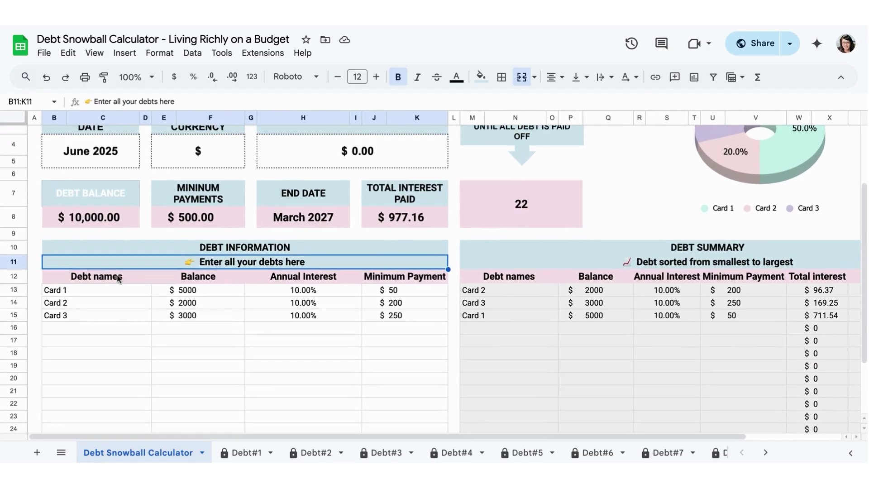
{"action": "scroll", "coordinate": [118, 278], "scroll_direction": "down", "scroll_amount": 1}
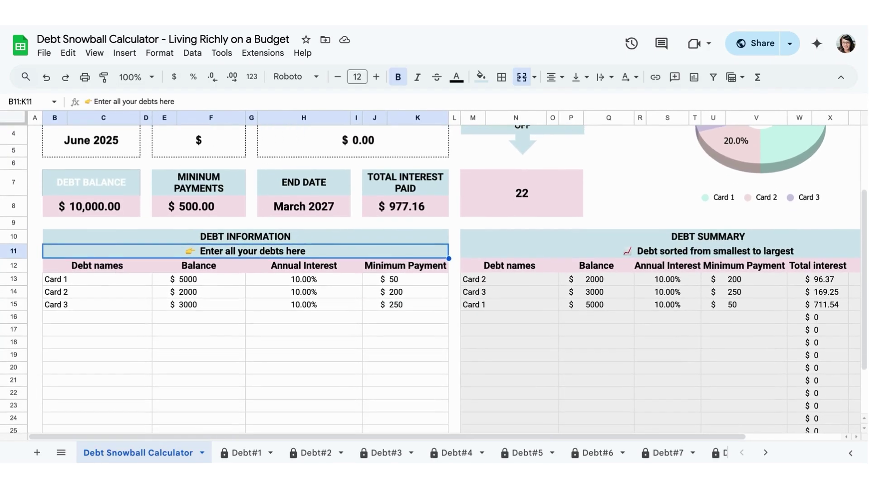
{"action": "left_click", "coordinate": [105, 281]}
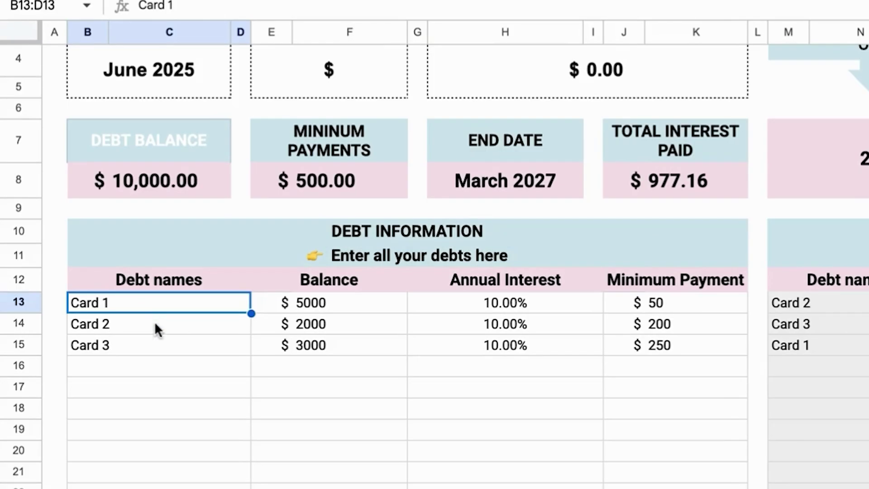
{"action": "left_click", "coordinate": [157, 330]}
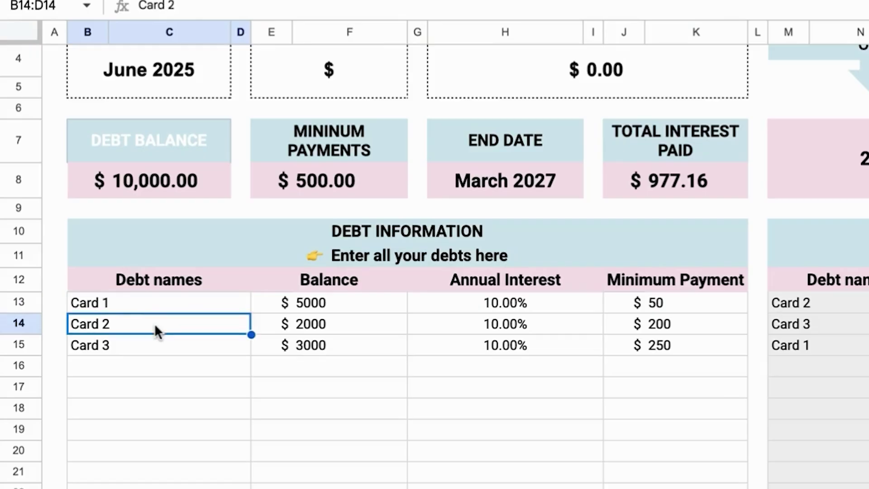
{"action": "left_click", "coordinate": [162, 308]}
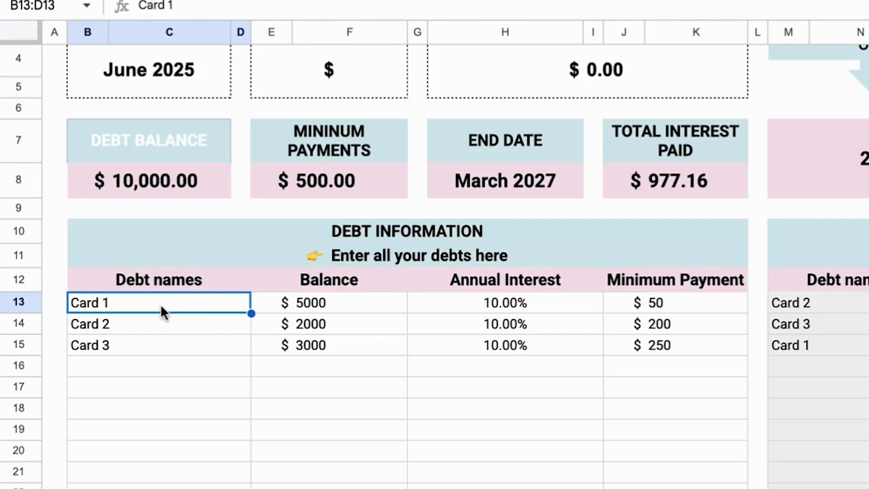
{"action": "left_click", "coordinate": [159, 322]}
{"action": "left_click", "coordinate": [159, 344]}
- Check Card 1's 5000 balance, 10% interest and 50 minimum, then view Card 2's schedule on Debt#1
{"action": "scroll", "coordinate": [160, 346], "scroll_direction": "down", "scroll_amount": 1}
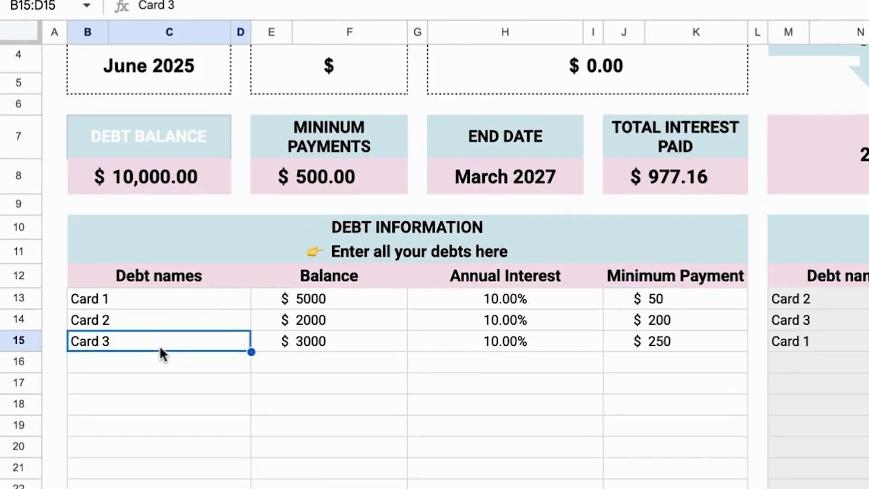
{"action": "scroll", "coordinate": [159, 346], "scroll_direction": "down", "scroll_amount": 3}
{"action": "left_click", "coordinate": [325, 249]}
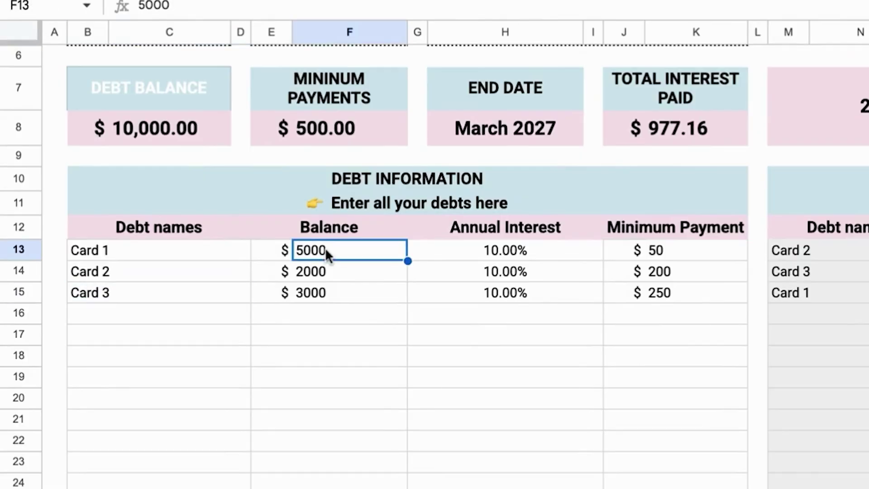
{"action": "left_click", "coordinate": [527, 251]}
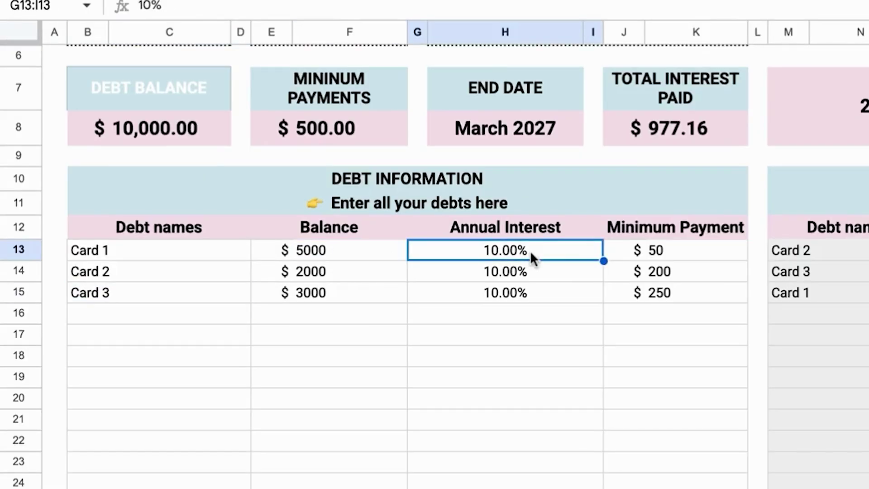
{"action": "left_click", "coordinate": [680, 251]}
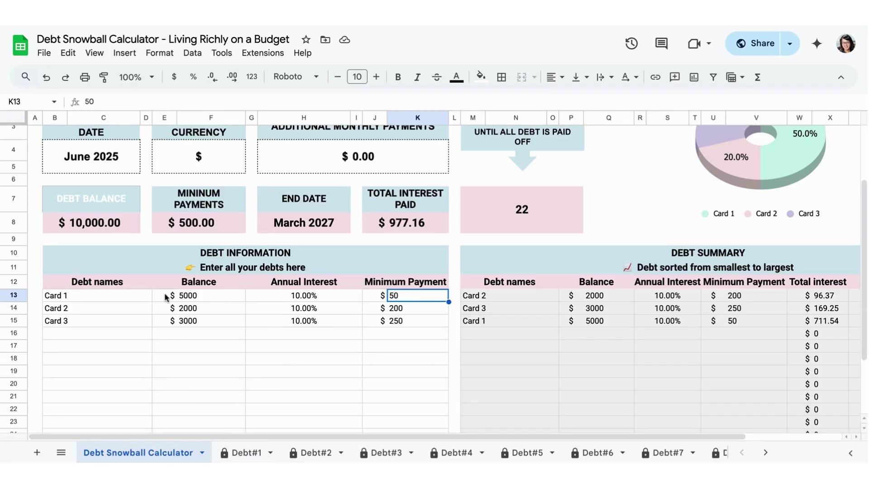
{"action": "left_click", "coordinate": [193, 312]}
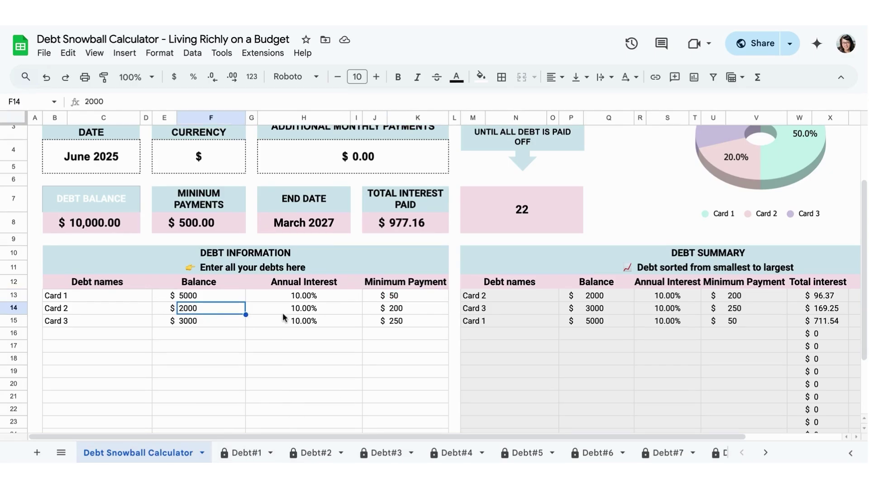
{"action": "left_click", "coordinate": [234, 452]}
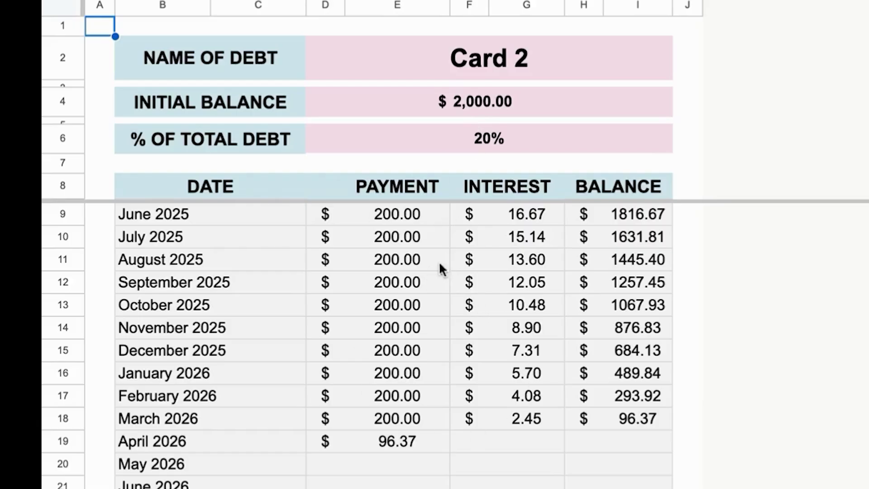
- Trace Card 2's payments from 200.00 in June 2025 to the final 96.37 in April 2026
{"action": "left_click", "coordinate": [408, 219]}
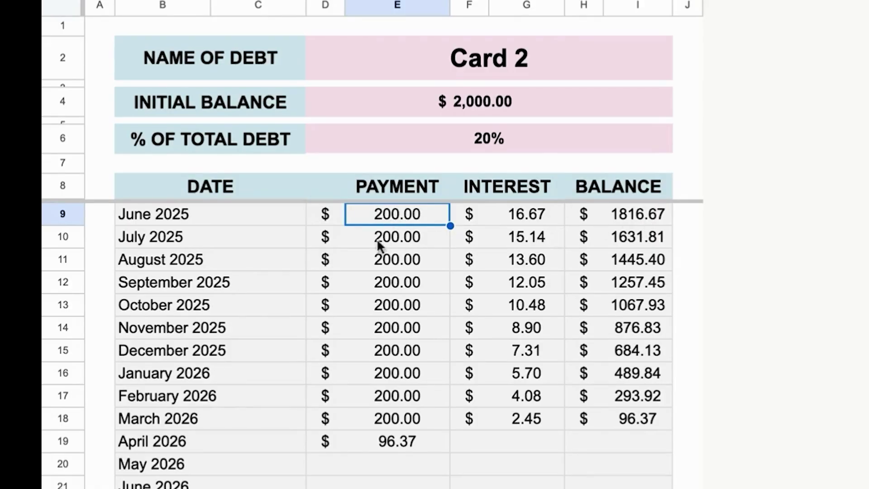
{"action": "scroll", "coordinate": [324, 258], "scroll_direction": "down", "scroll_amount": 2}
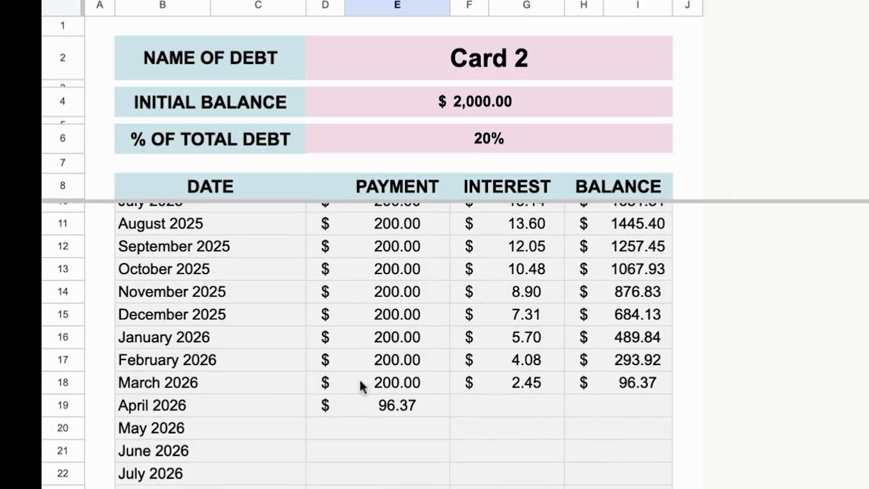
{"action": "left_click", "coordinate": [386, 406]}
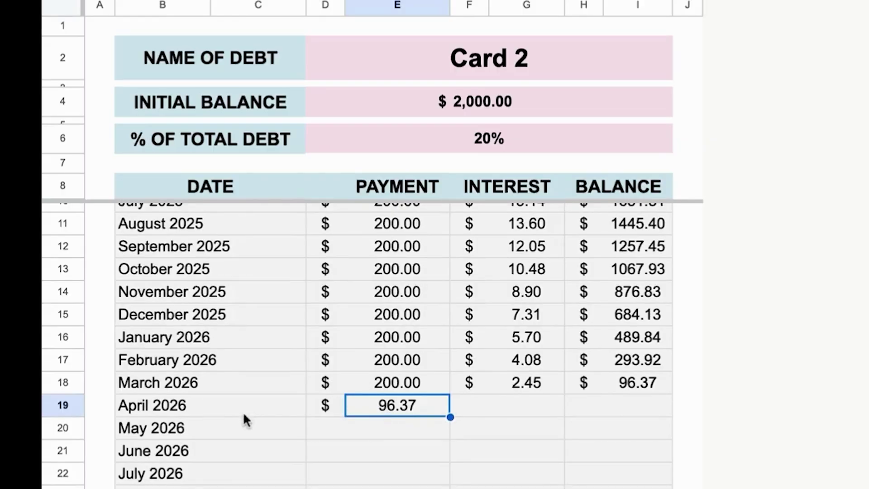
{"action": "scroll", "coordinate": [383, 413], "scroll_direction": "up", "scroll_amount": 2}
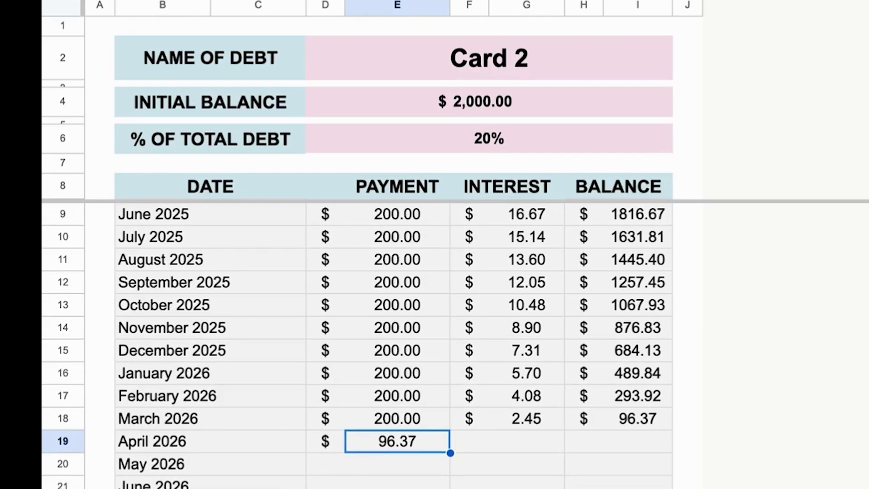
{"action": "key", "text": "alt+Down"}
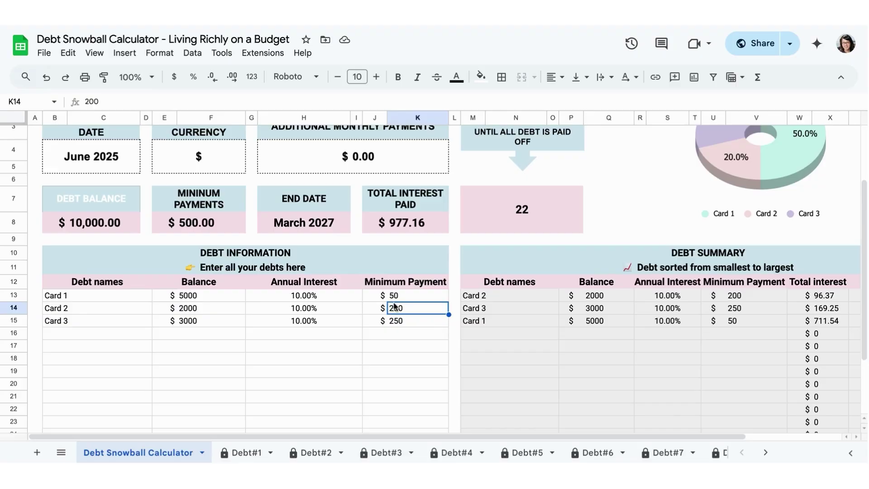
{"action": "left_click", "coordinate": [401, 297]}
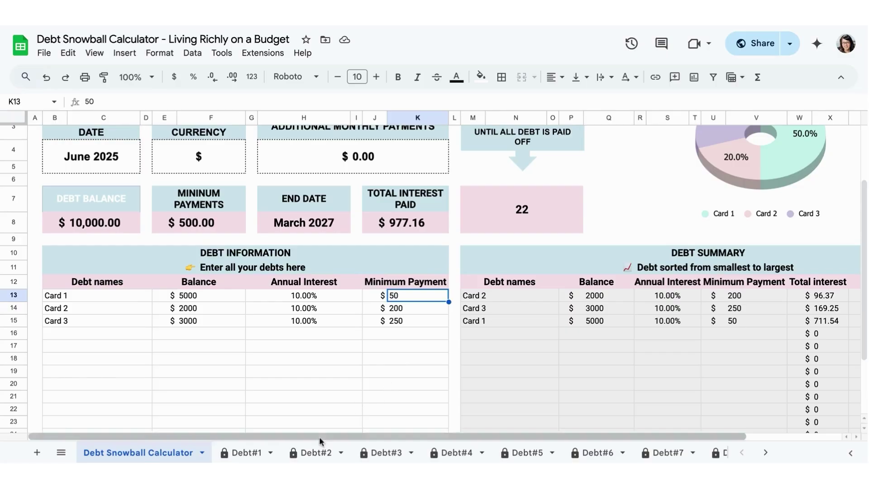
{"action": "left_click", "coordinate": [316, 452]}
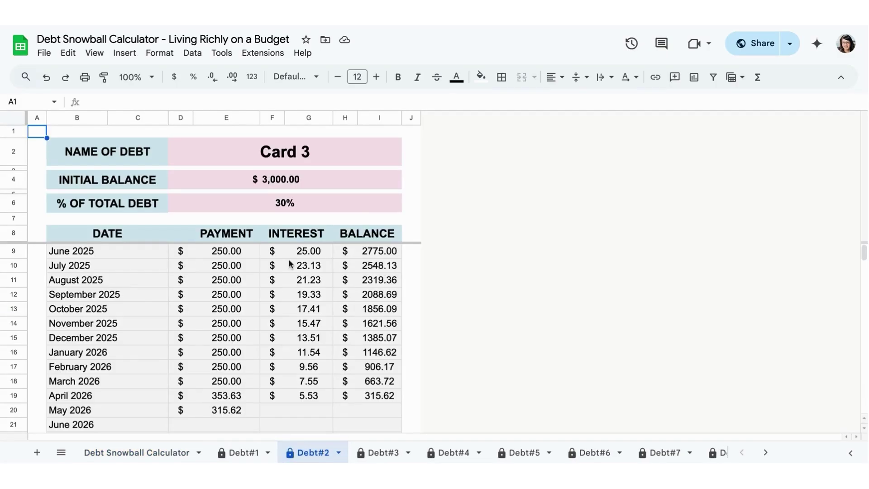
- Inspect Card 3's July 2025 interest formula on Debt#2, then go back to the Debt Snowball Calculator
{"action": "left_click", "coordinate": [312, 267]}
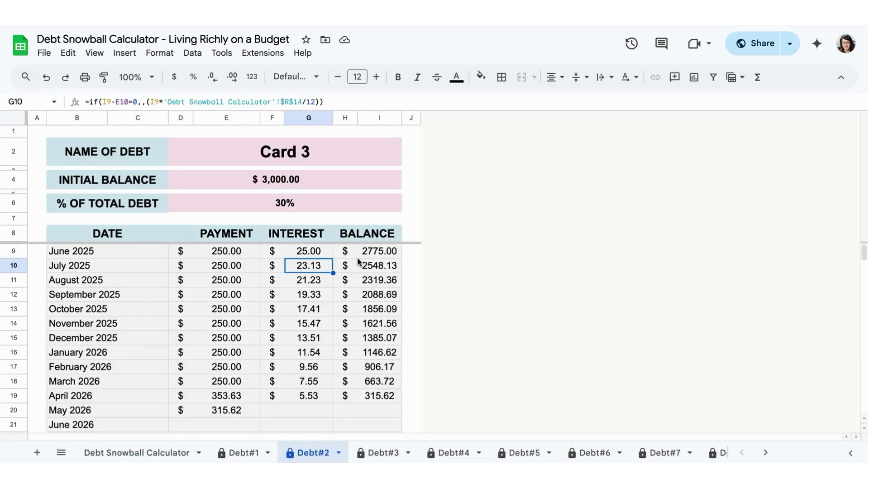
{"action": "left_click", "coordinate": [169, 453]}
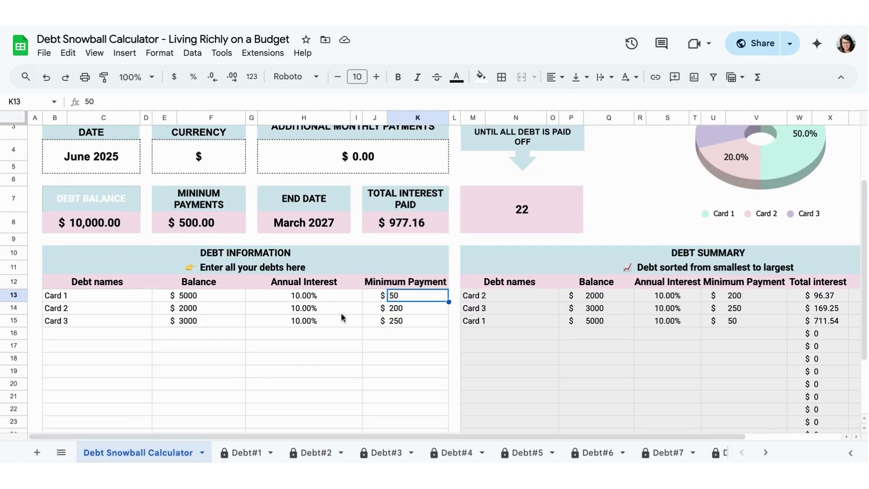
{"action": "left_click", "coordinate": [391, 308]}
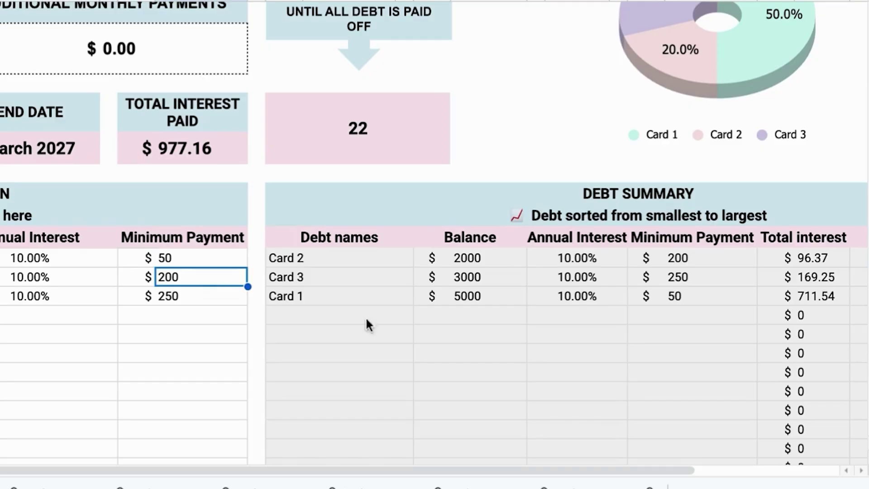
{"action": "scroll", "coordinate": [367, 324], "scroll_direction": "up", "scroll_amount": 4}
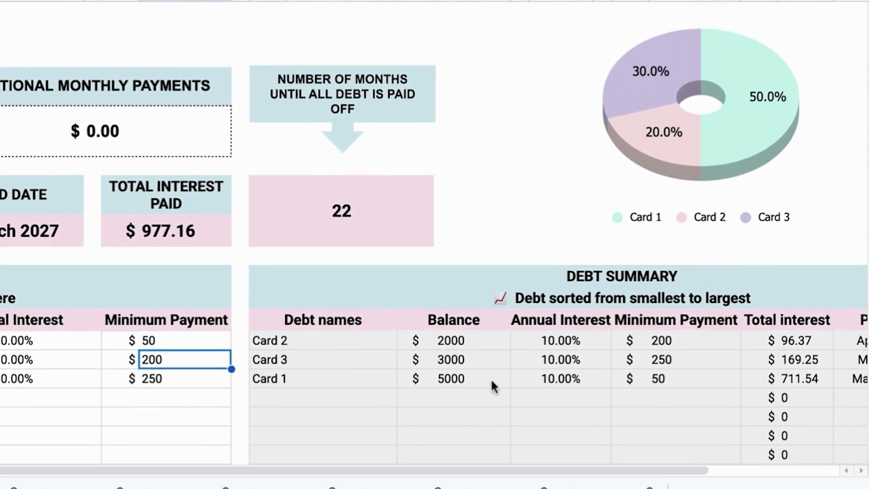
{"action": "scroll", "coordinate": [529, 414], "scroll_direction": "right", "scroll_amount": 5}
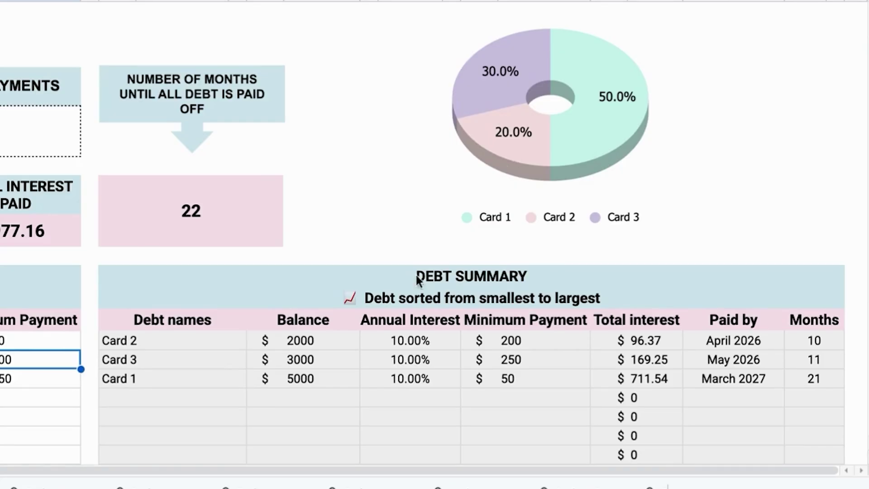
{"action": "left_click_drag", "start_coordinate": [242, 466], "coordinate": [137, 442]}
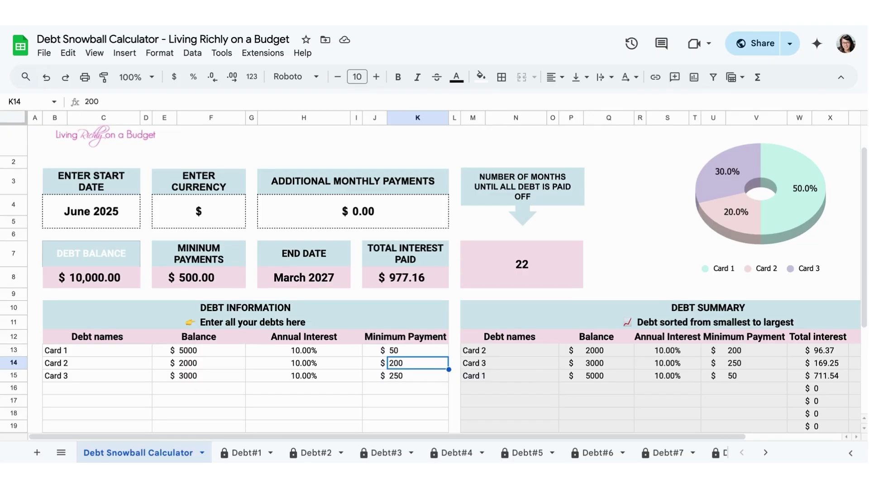
{"action": "scroll", "coordinate": [435, 272], "scroll_direction": "up", "scroll_amount": 2}
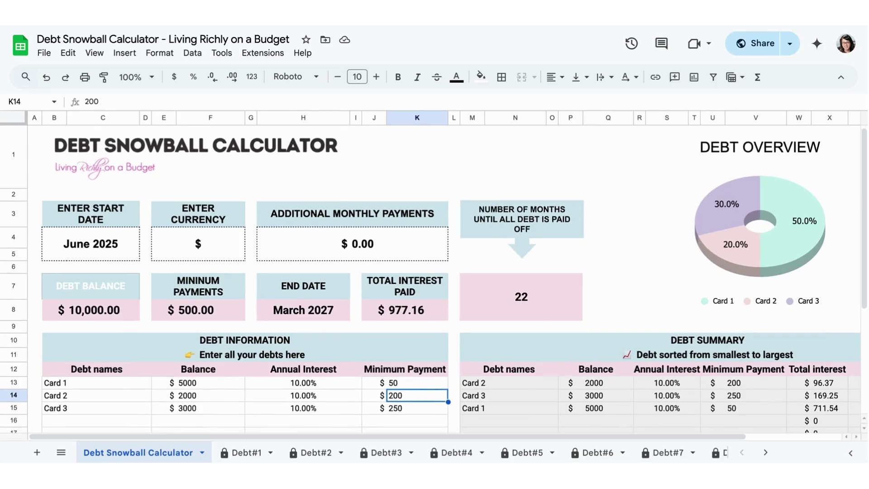
{"action": "scroll", "coordinate": [434, 271], "scroll_direction": "down", "scroll_amount": 1}
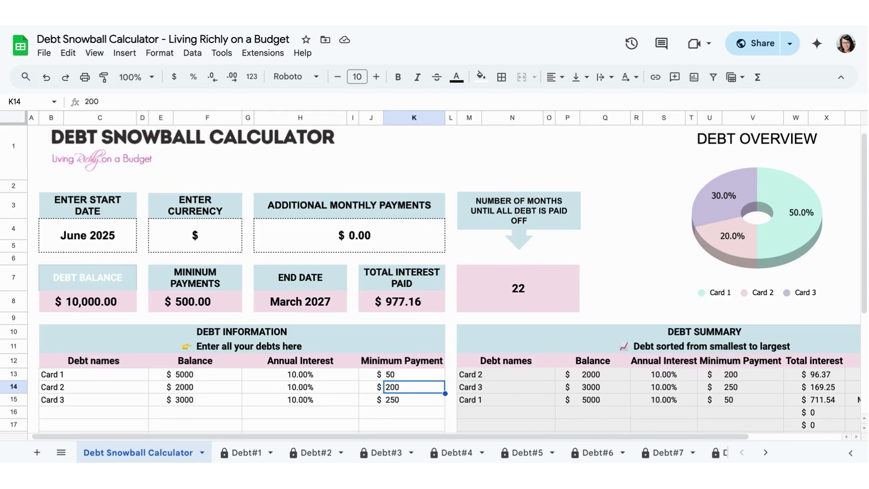
{"action": "scroll", "coordinate": [434, 271], "scroll_direction": "up", "scroll_amount": 1}
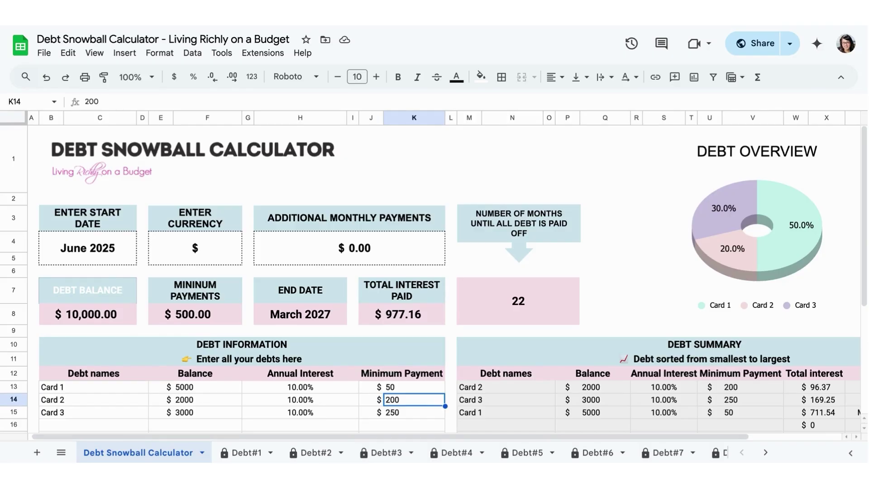
{"action": "scroll", "coordinate": [382, 388], "scroll_direction": "down", "scroll_amount": 1}
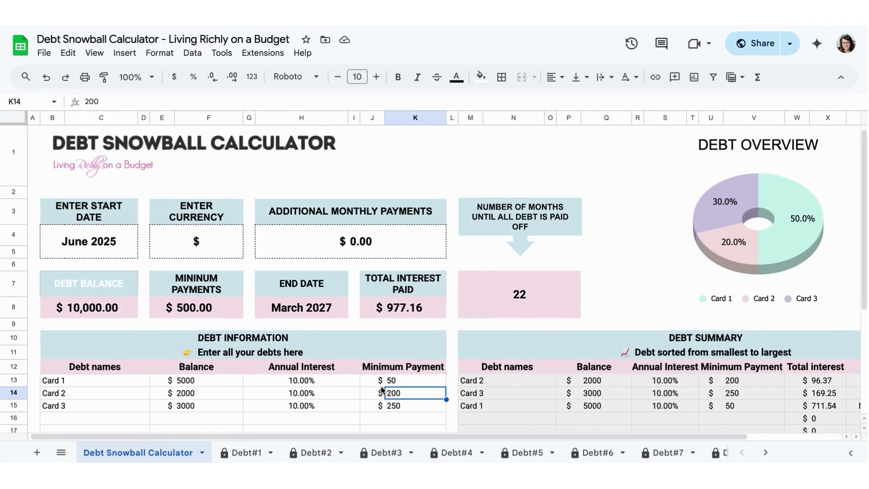
{"action": "scroll", "coordinate": [365, 398], "scroll_direction": "down", "scroll_amount": 1}
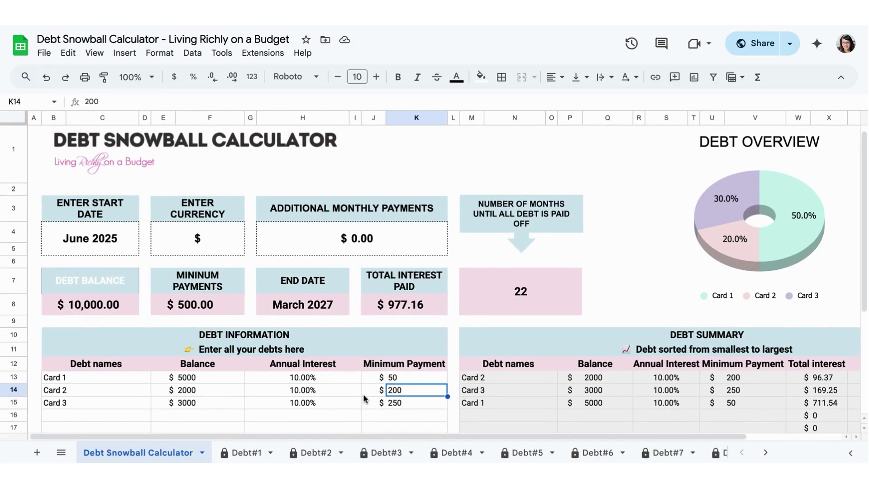
{"action": "scroll", "coordinate": [183, 380], "scroll_direction": "left", "scroll_amount": 1}
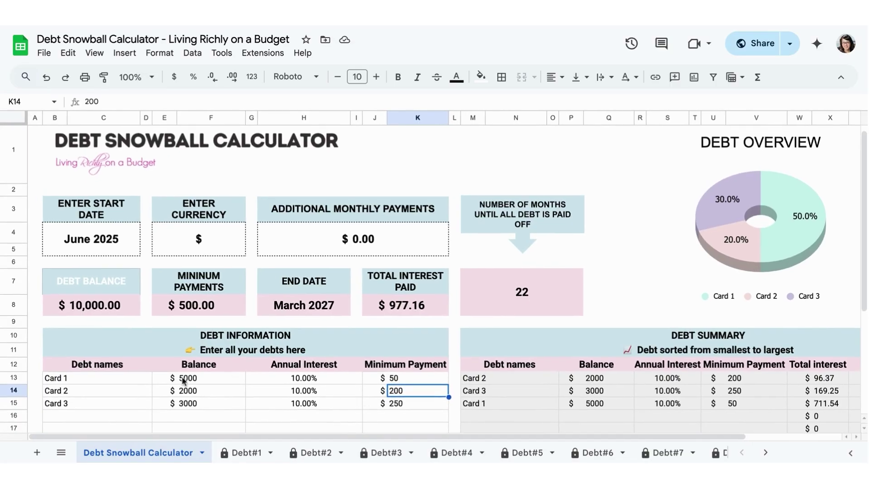
{"action": "left_click", "coordinate": [402, 379]}
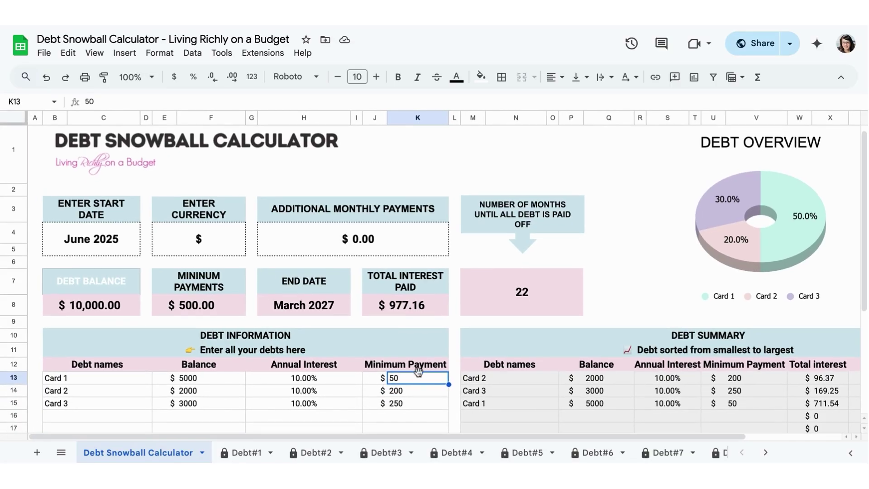
- Change Card 2's minimum payment in K14 from 200 to 300
{"action": "scroll", "coordinate": [411, 383], "scroll_direction": "right", "scroll_amount": 3}
{"action": "left_click", "coordinate": [400, 390]}
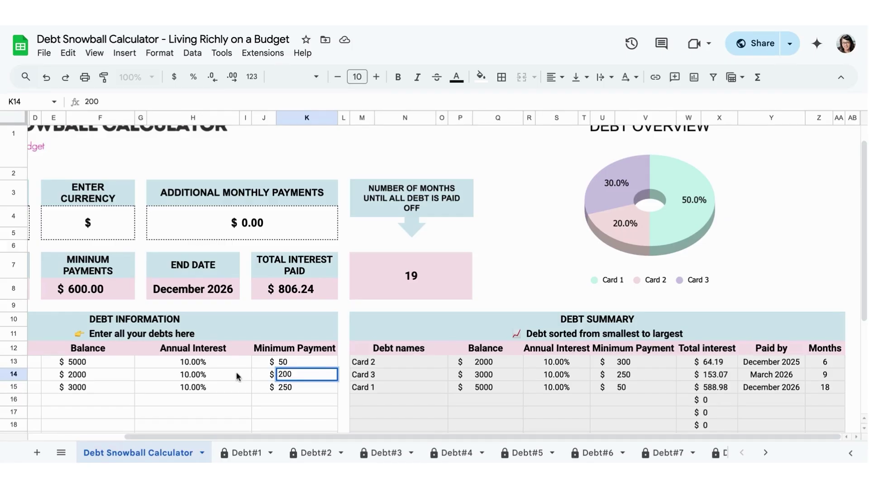
{"action": "left_click", "coordinate": [349, 392]}
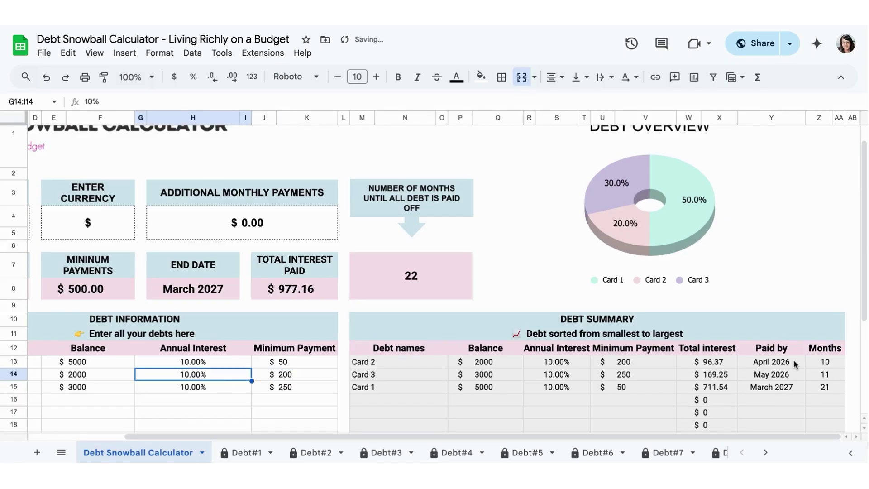
{"action": "left_click", "coordinate": [281, 376]}
{"action": "double_click", "coordinate": [282, 376]}
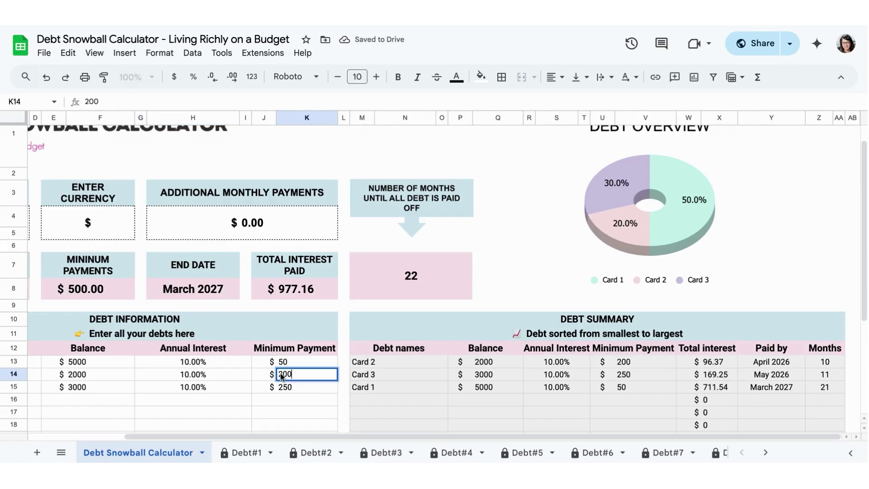
{"action": "left_click", "coordinate": [282, 375]}
{"action": "key", "text": "BackSpace"}
{"action": "type", "text": "3"}
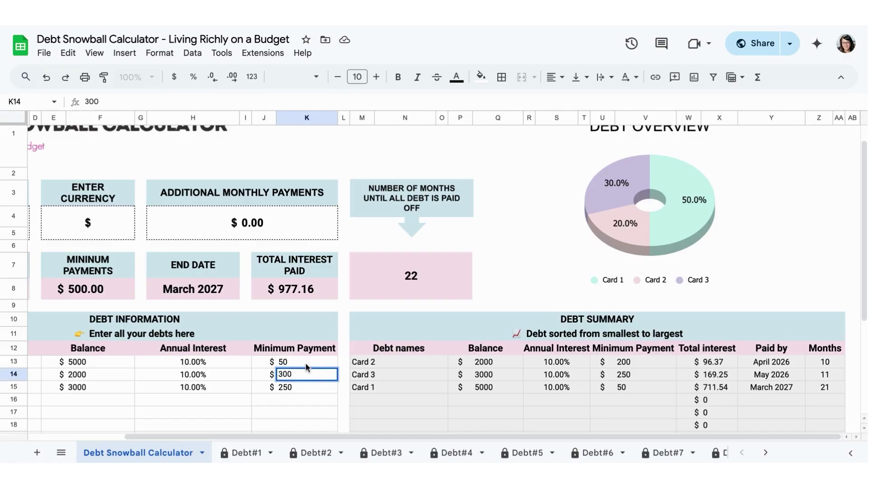
{"action": "left_click", "coordinate": [344, 320]}
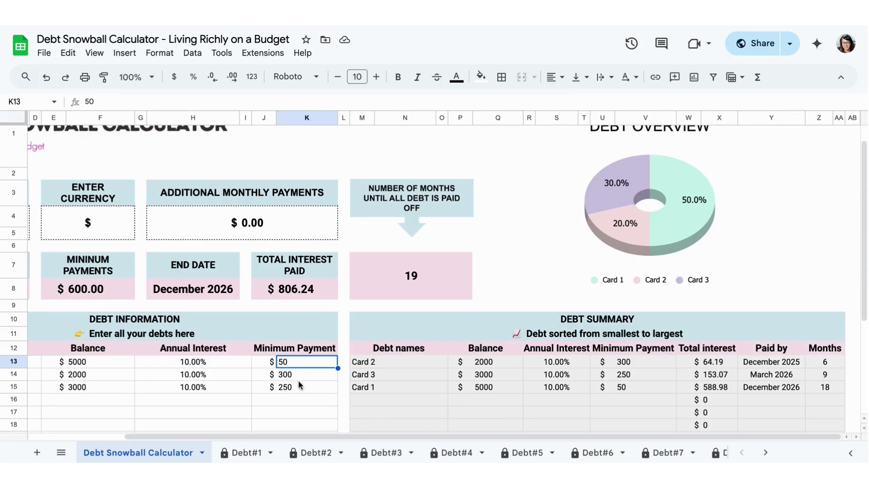
{"action": "mouse_move", "coordinate": [273, 434]}
{"action": "left_mouse_down"}
{"action": "mouse_move", "coordinate": [185, 435]}
{"action": "mouse_move", "coordinate": [286, 437]}
{"action": "left_mouse_up"}
- Change Card 2's minimum payment from 300 to 500 and review the recalculated totals
{"action": "double_click", "coordinate": [285, 374]}
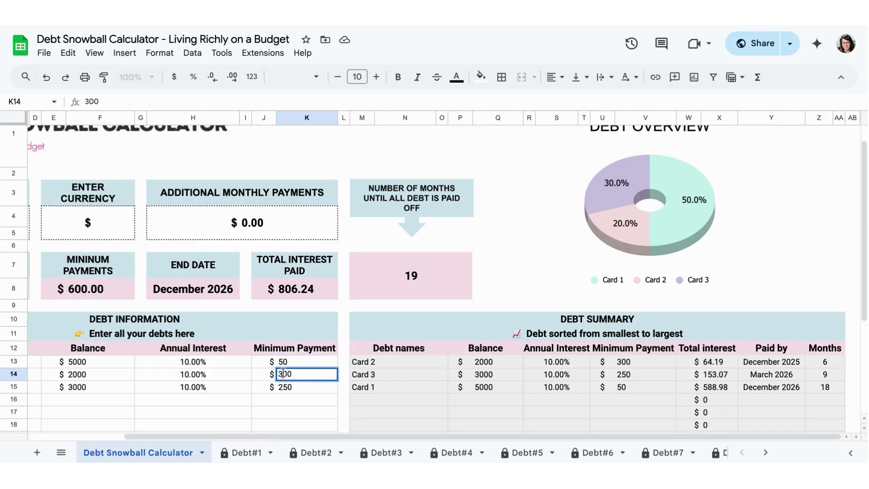
{"action": "key", "text": "BackSpace"}
{"action": "type", "text": "5"}
{"action": "left_click", "coordinate": [188, 372]}
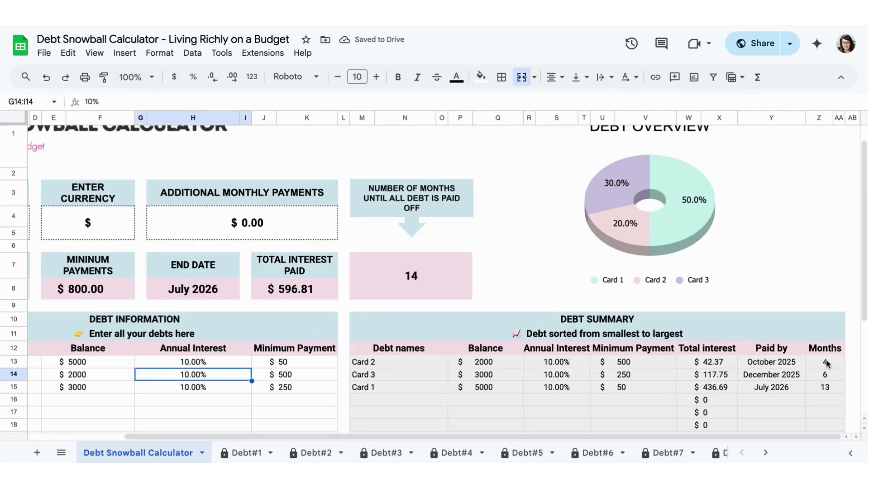
{"action": "scroll", "coordinate": [441, 432], "scroll_direction": "left", "scroll_amount": 5}
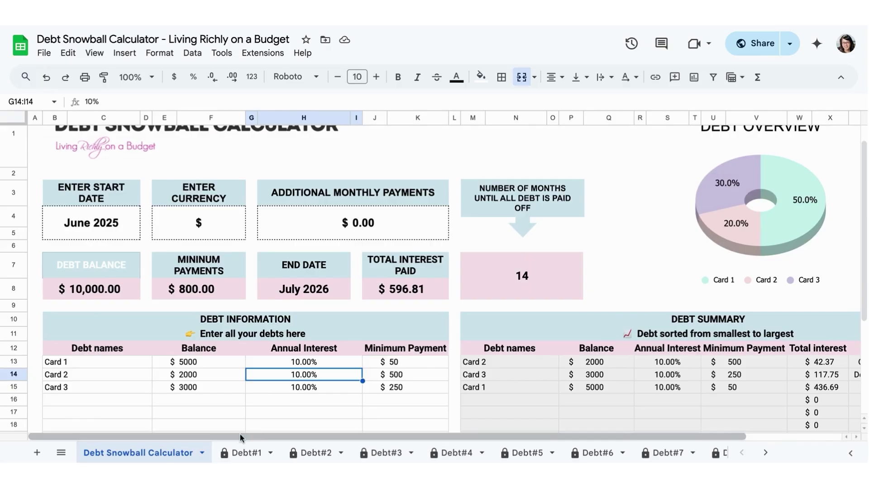
{"action": "scroll", "coordinate": [164, 361], "scroll_direction": "up", "scroll_amount": 1}
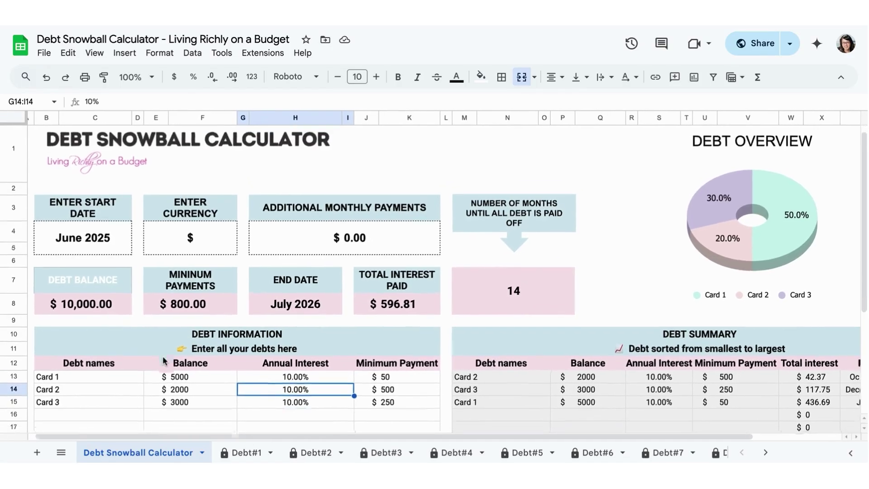
{"action": "scroll", "coordinate": [164, 361], "scroll_direction": "down", "scroll_amount": 2}
- On Debt#1, check Card 2's final 42.37 payment in October 2025, then scroll the sheet tabs right
{"action": "left_click", "coordinate": [236, 450]}
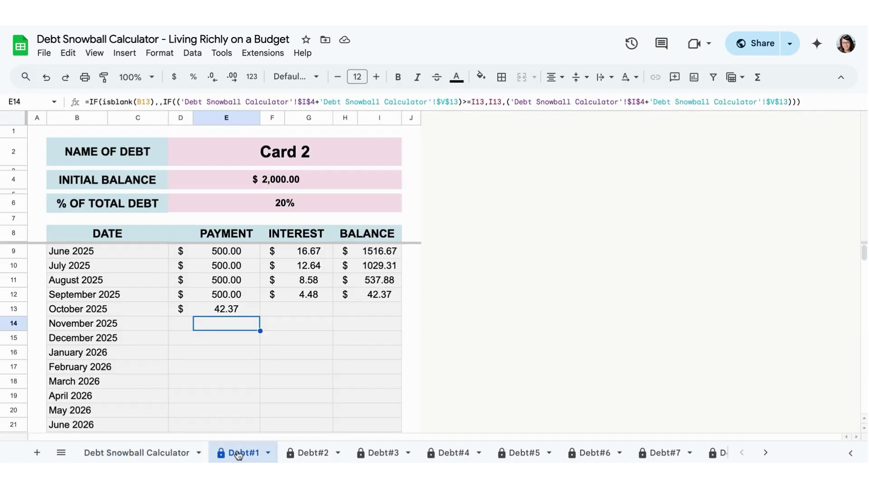
{"action": "left_click", "coordinate": [201, 309]}
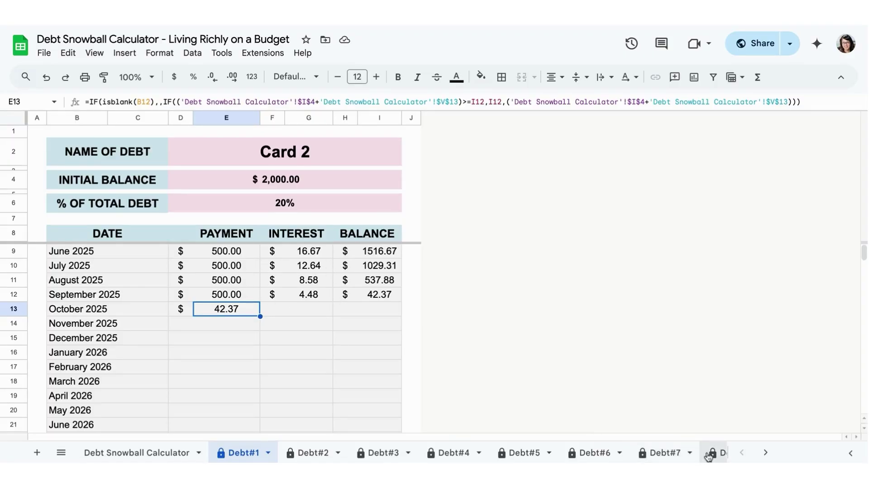
{"action": "left_click", "coordinate": [766, 452]}
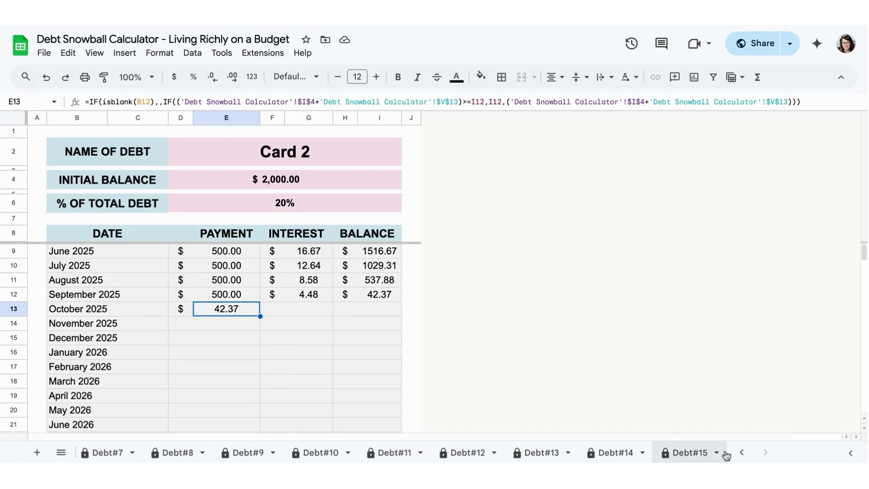
- Return to the calculator sheet showing $800 minimums, a July 2026 end date and $596.81 interest
{"action": "left_click", "coordinate": [742, 453]}
{"action": "left_click", "coordinate": [135, 453]}
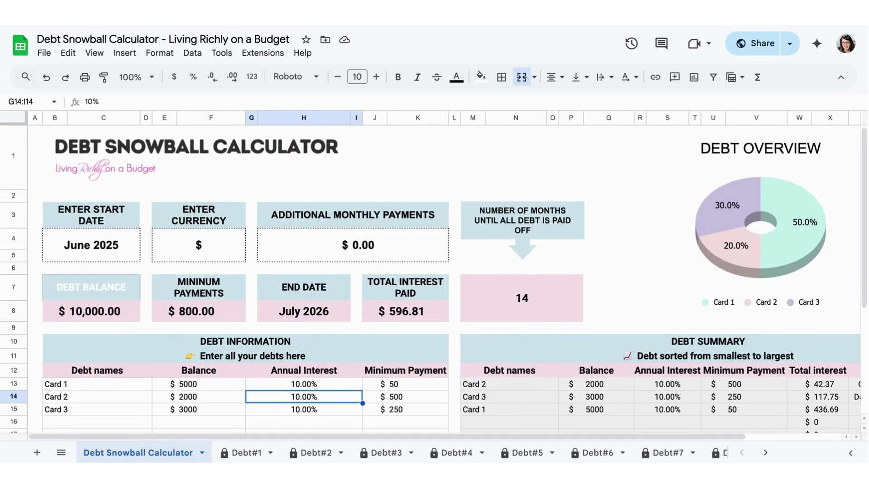